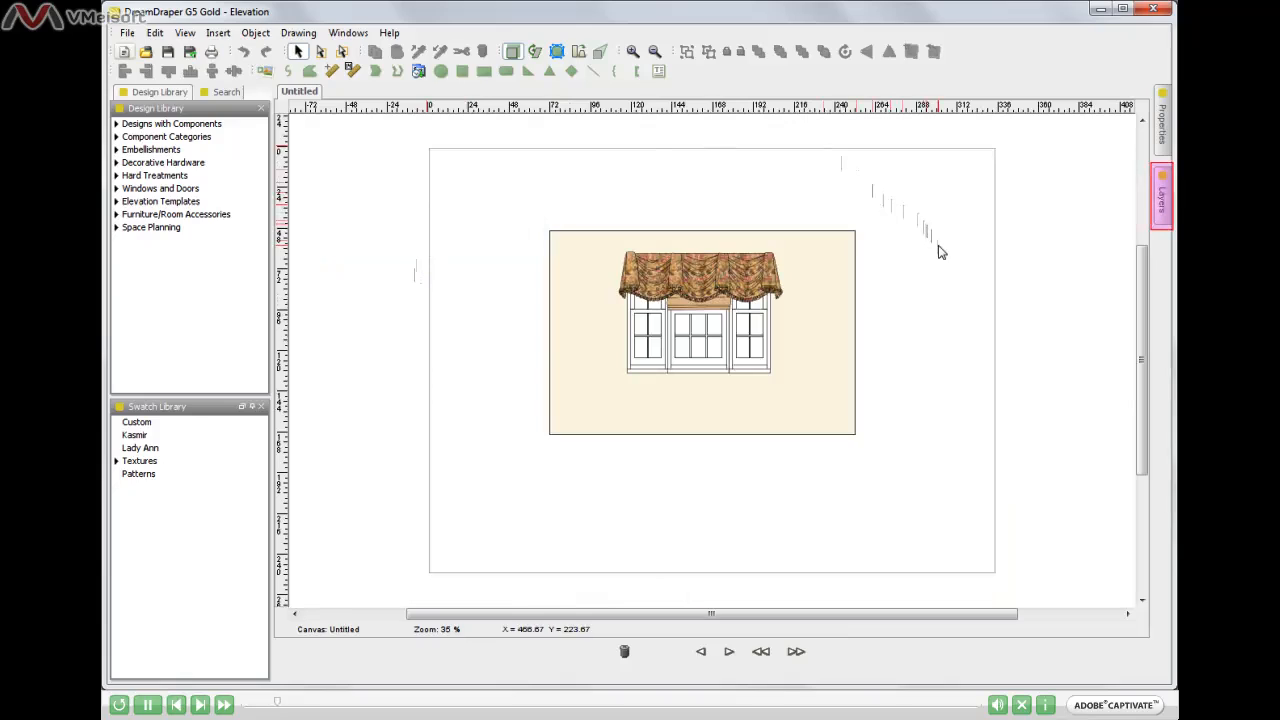
Step: Display the Layers panel and dock it so it stays open beside the canvas
click(1163, 200)
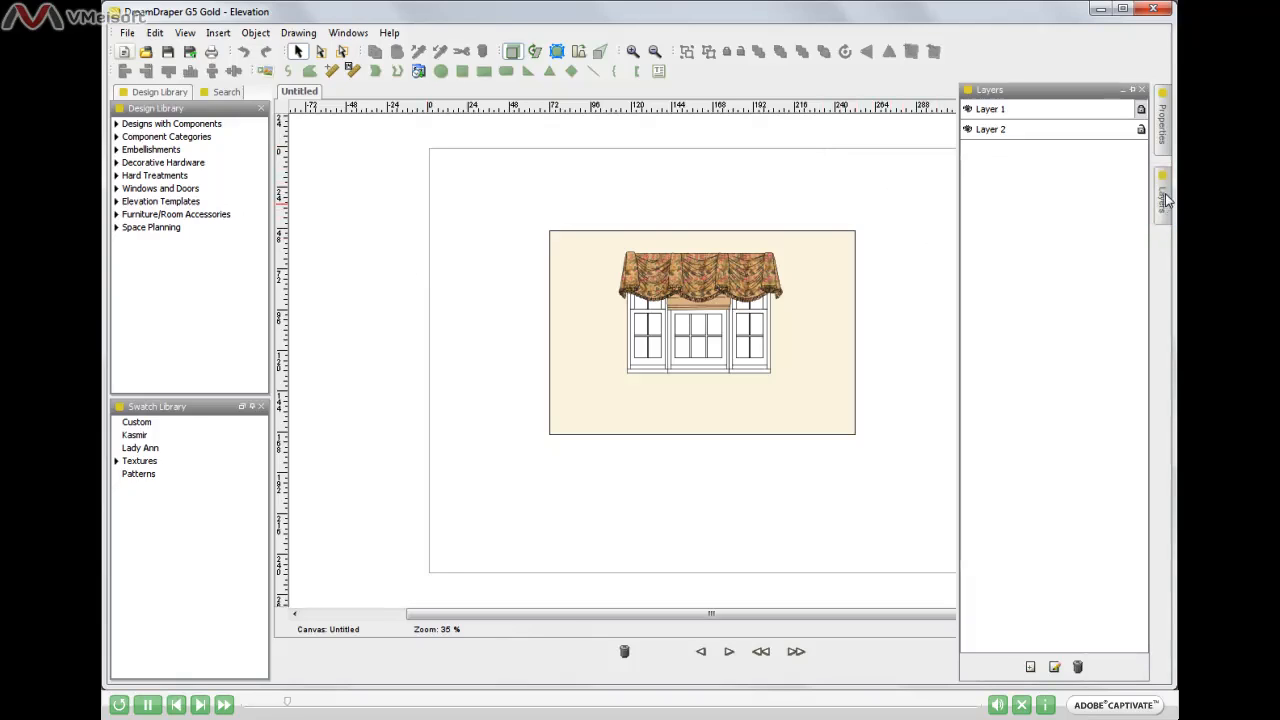
click(1133, 92)
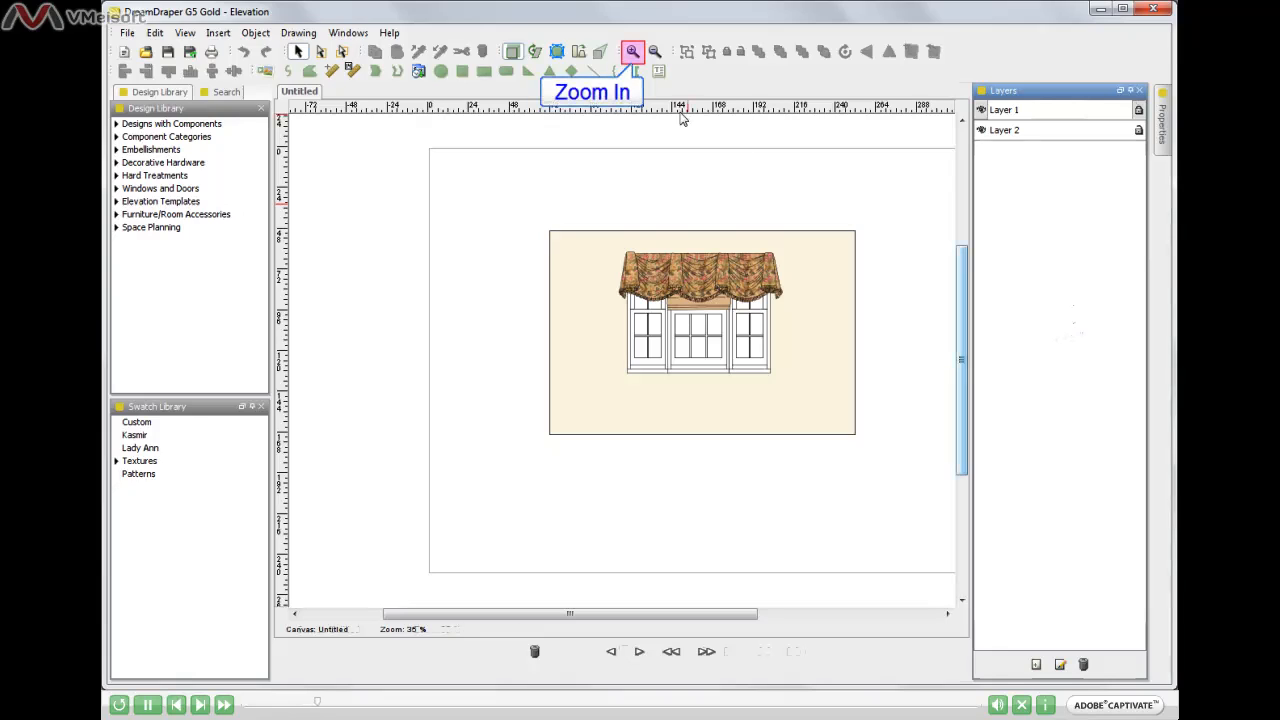
Step: Enlarge the elevation drawing to 60 %, centre it in view and make Layer 2 the active layer
click(632, 51)
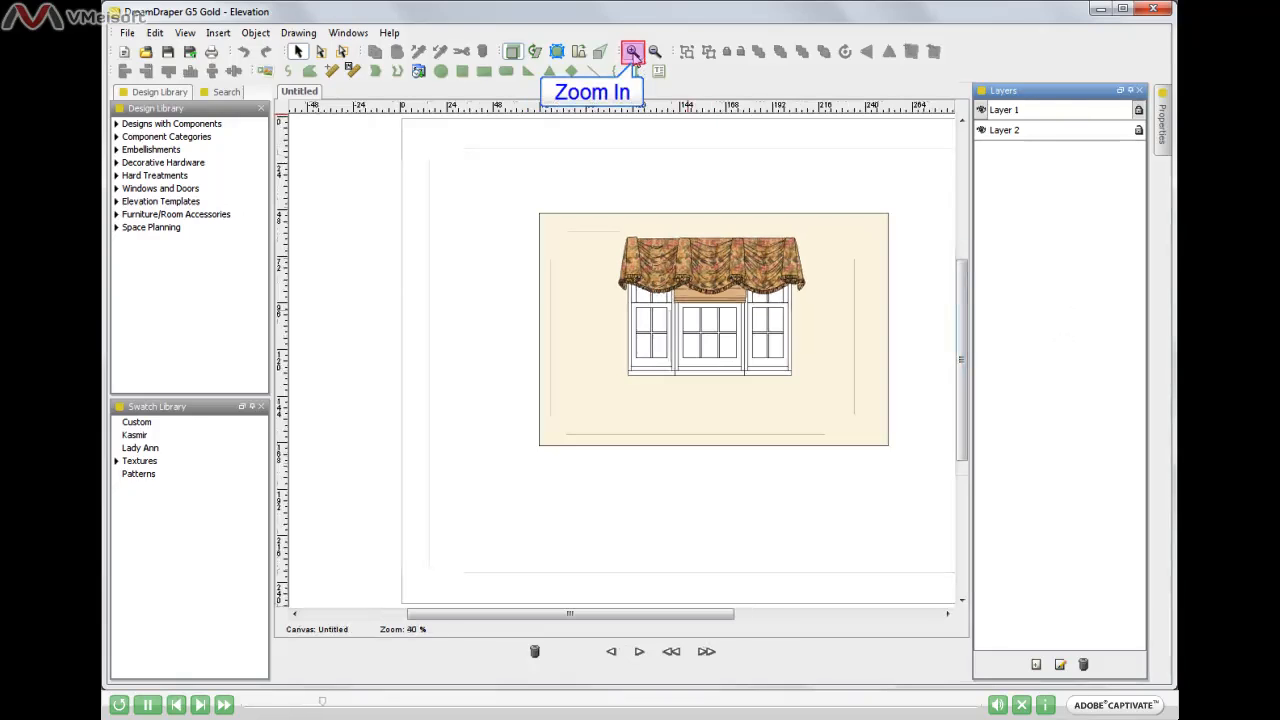
click(632, 51)
click(632, 51)
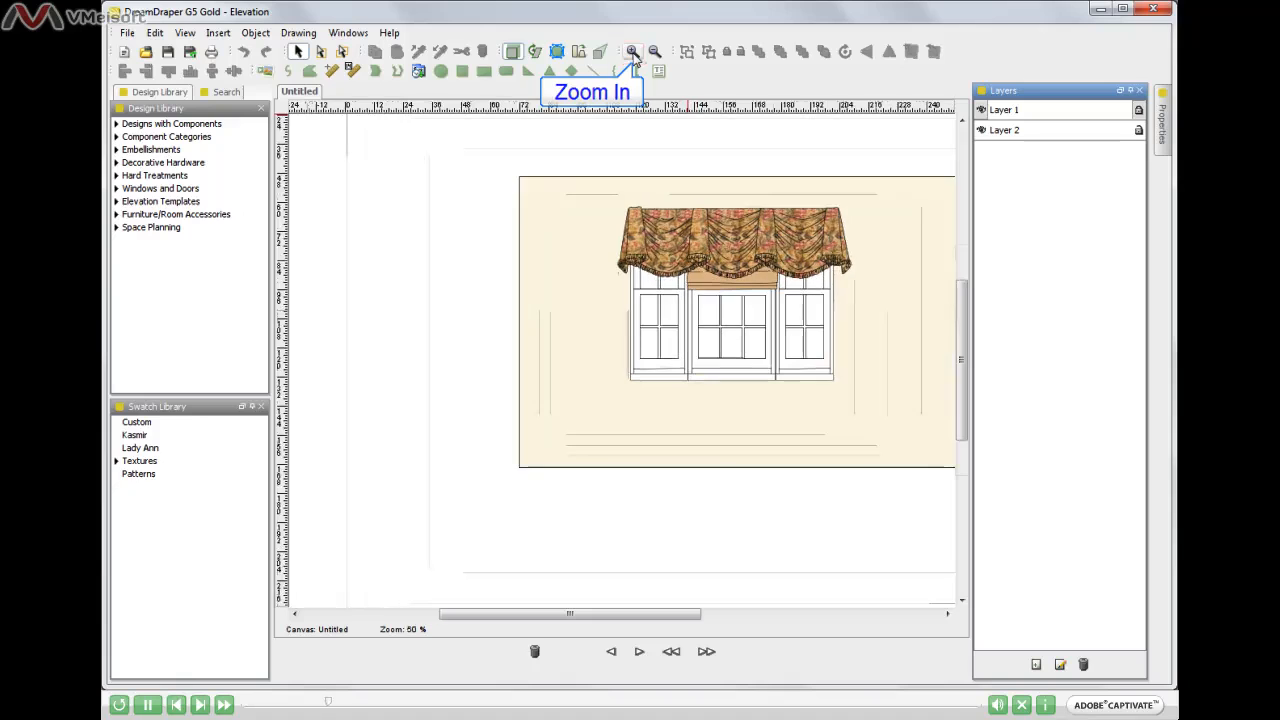
click(632, 51)
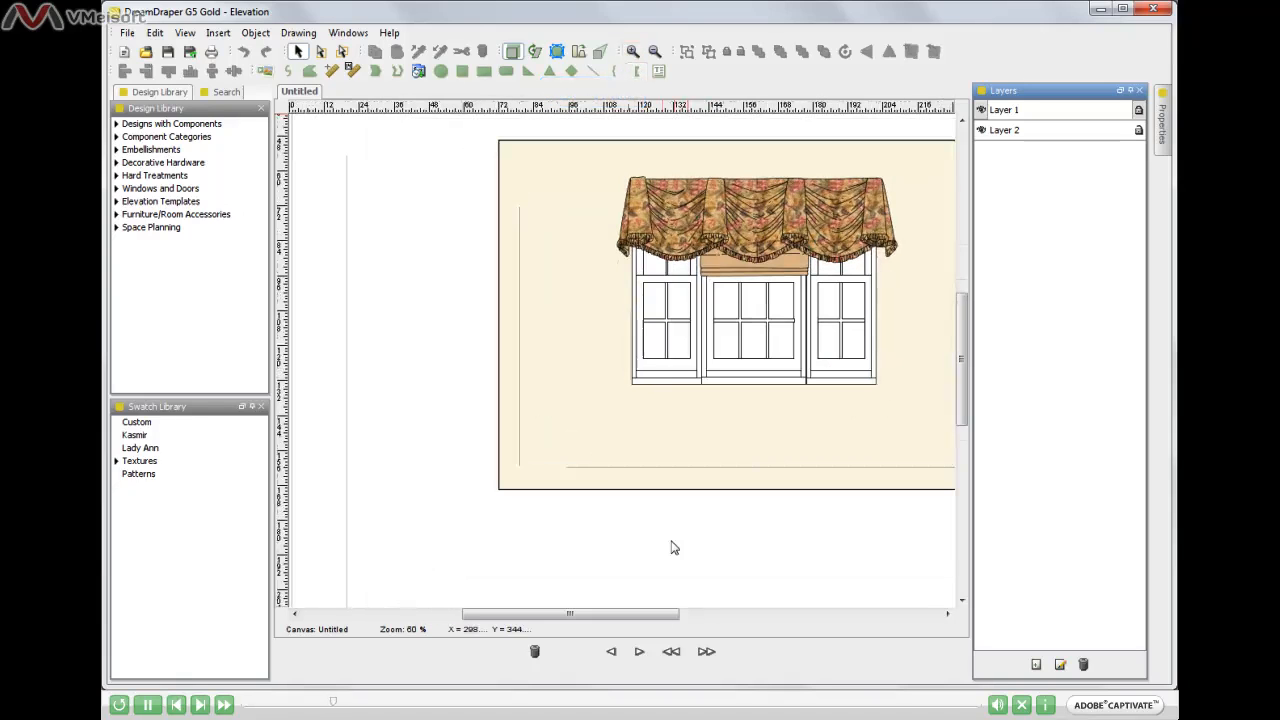
drag(651, 614, 686, 614)
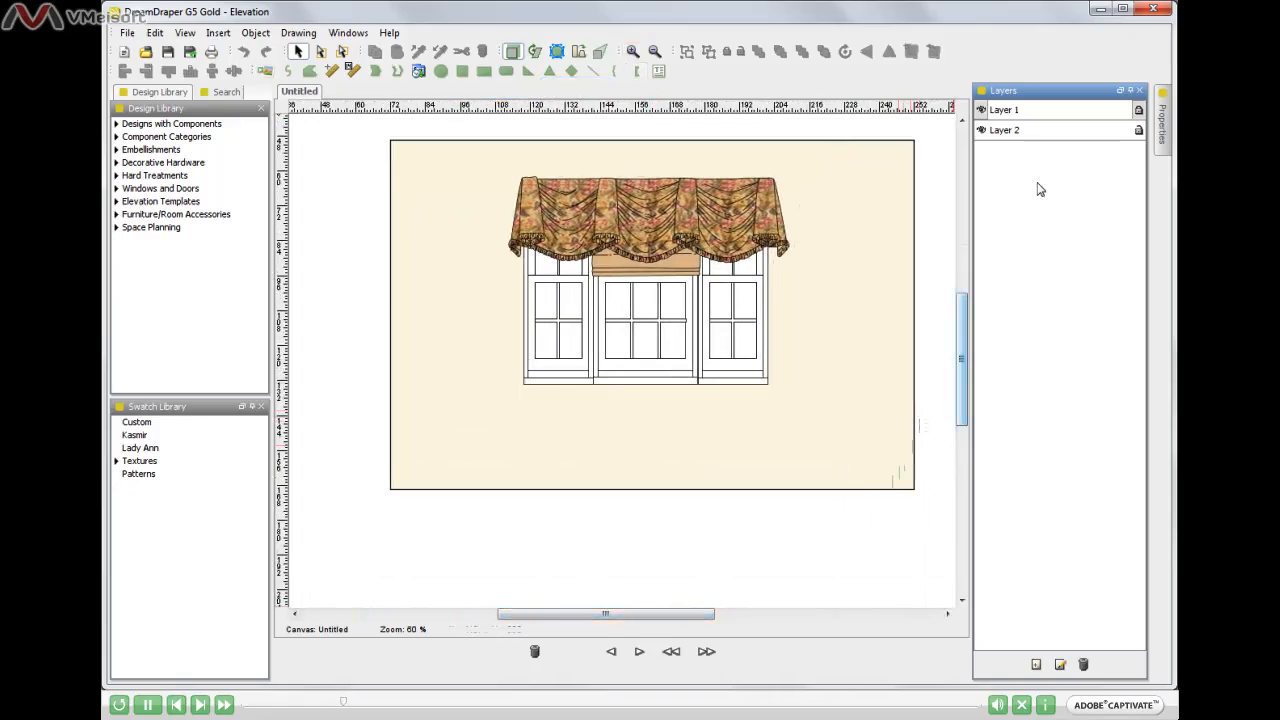
click(1052, 132)
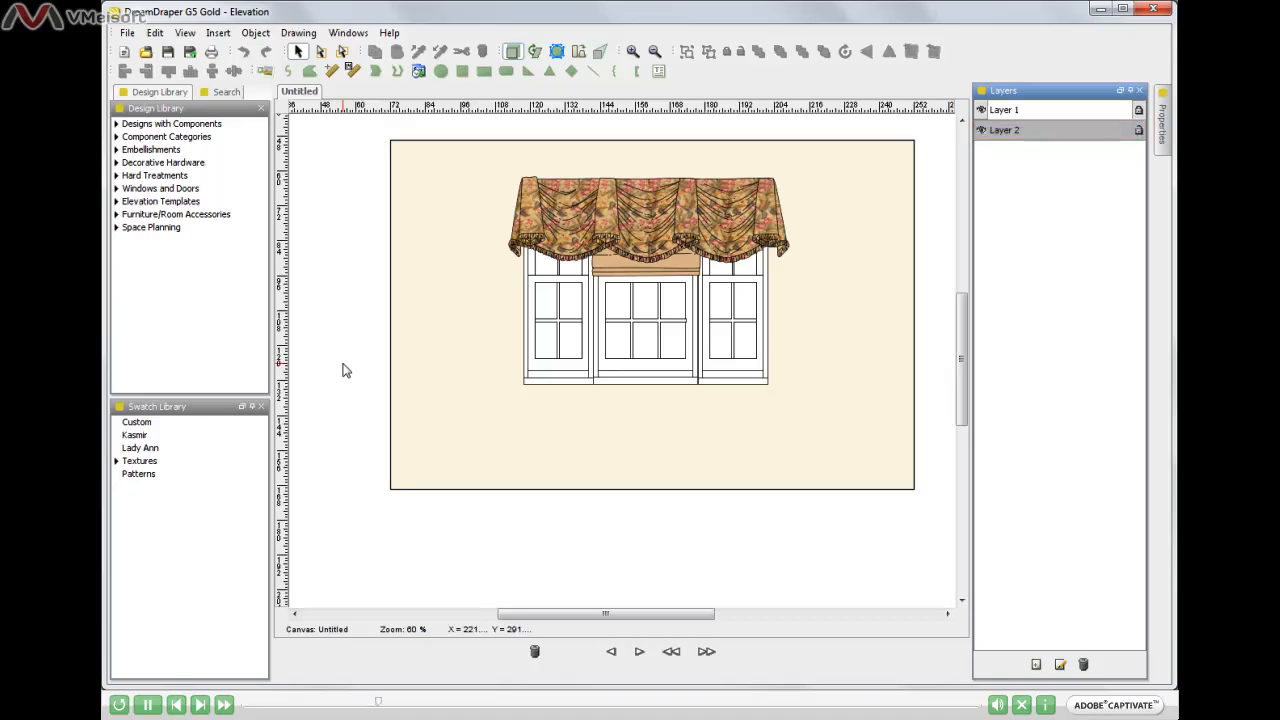
Step: Add a new blank canvas to the portfolio, check the original canvas and return to the new one
click(128, 36)
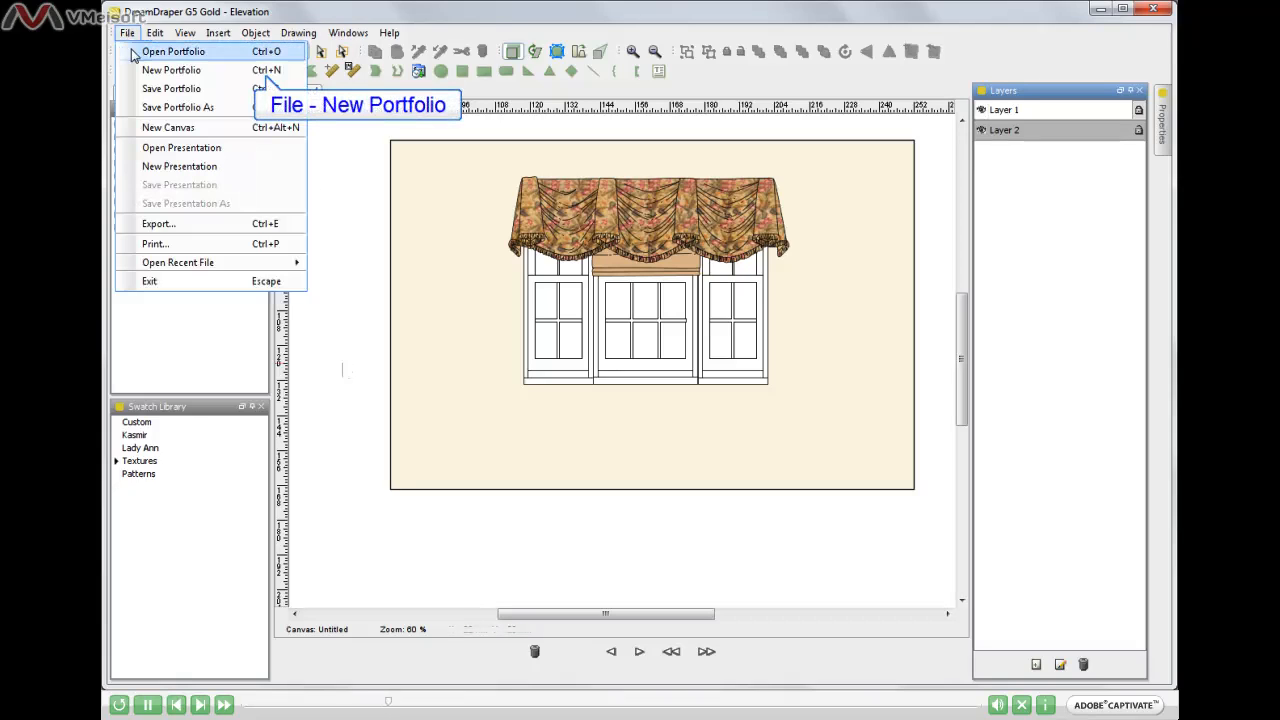
click(187, 72)
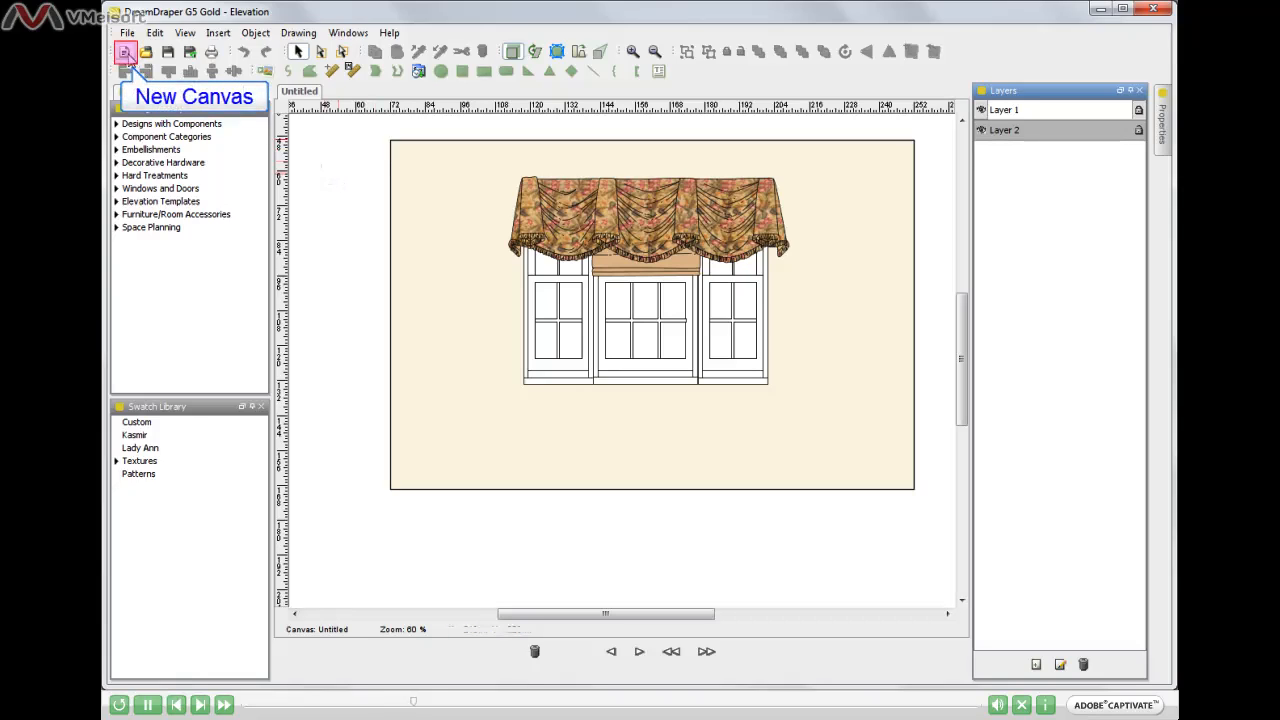
click(125, 52)
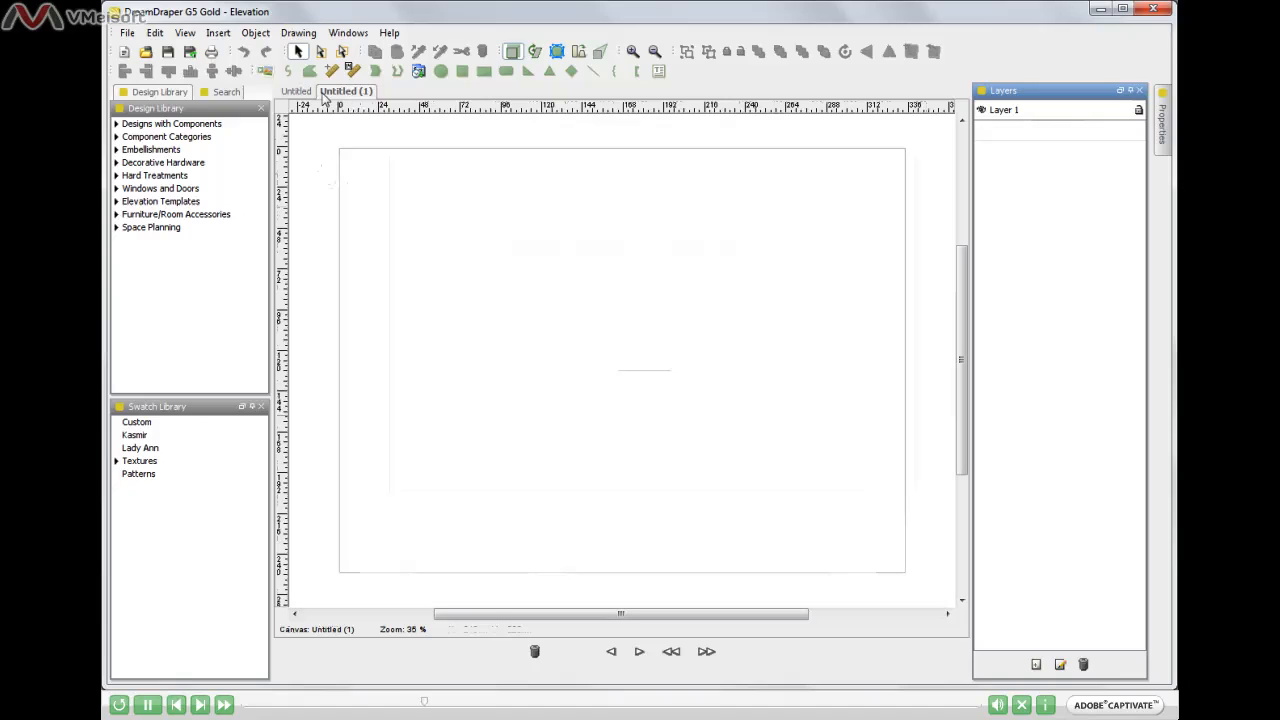
click(297, 92)
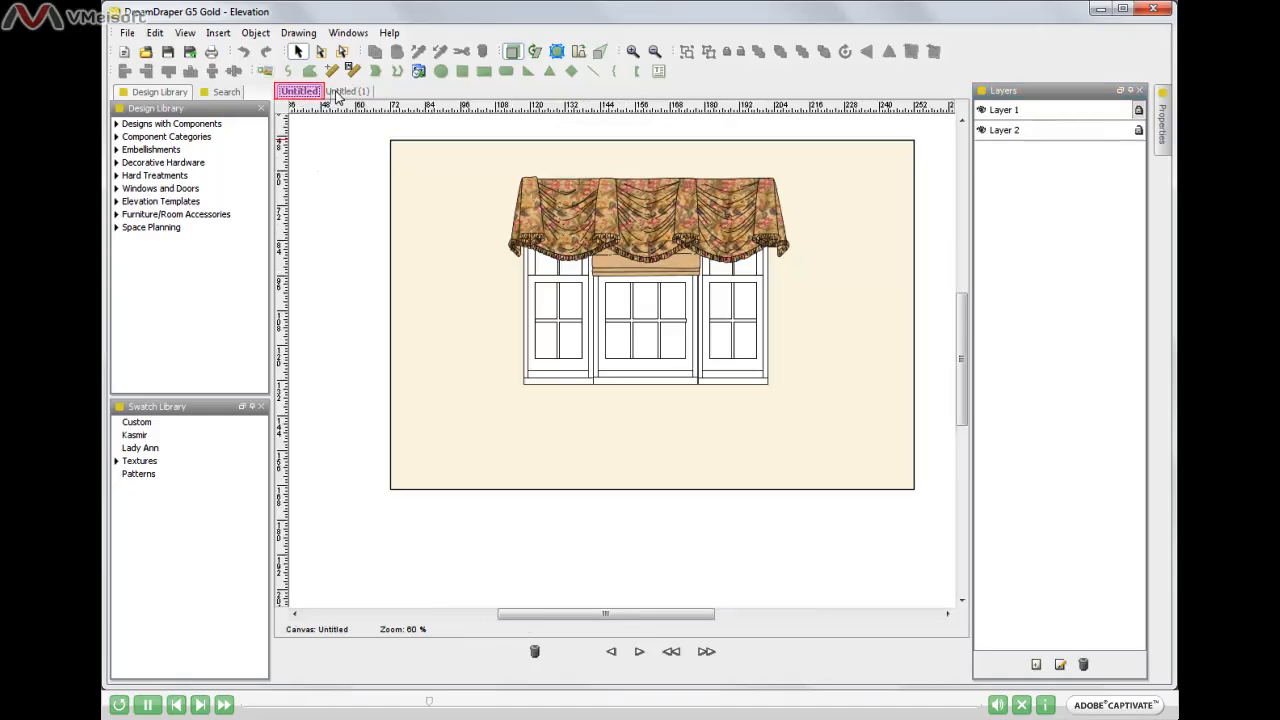
click(337, 91)
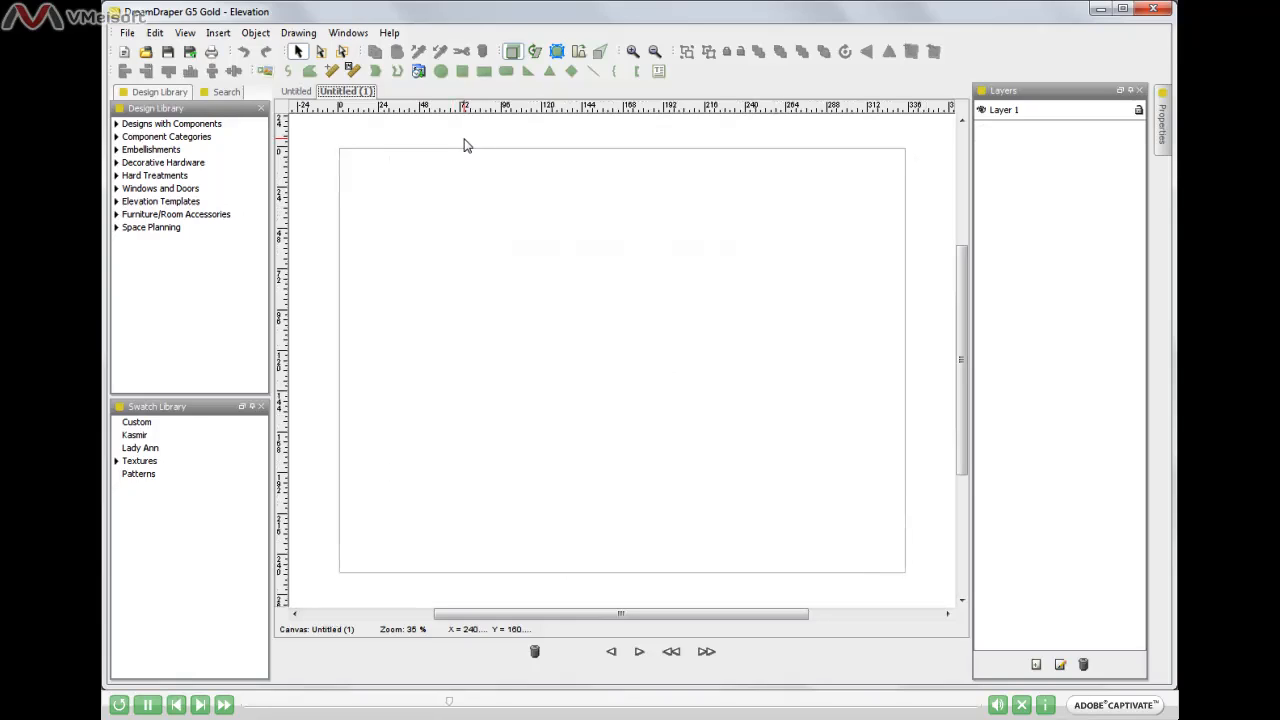
Step: Rename the new blank canvas as Photo
double_click(337, 93)
text(Photo)
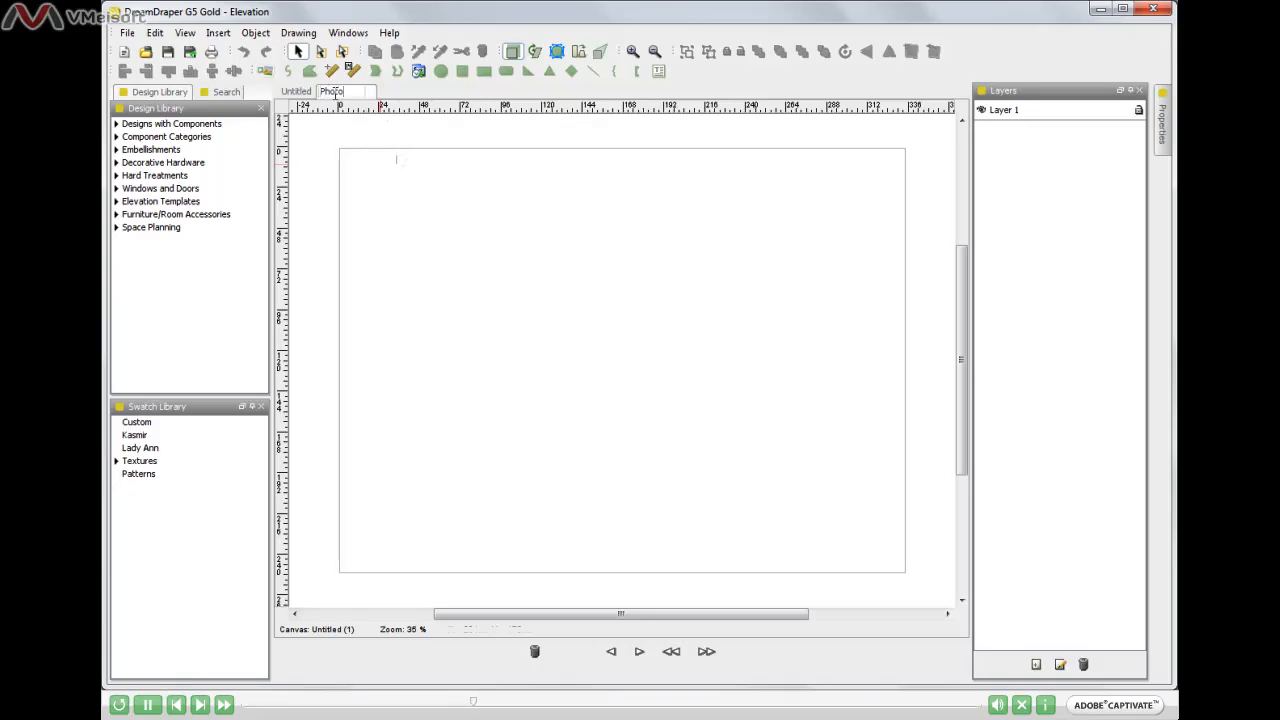
key(Return)
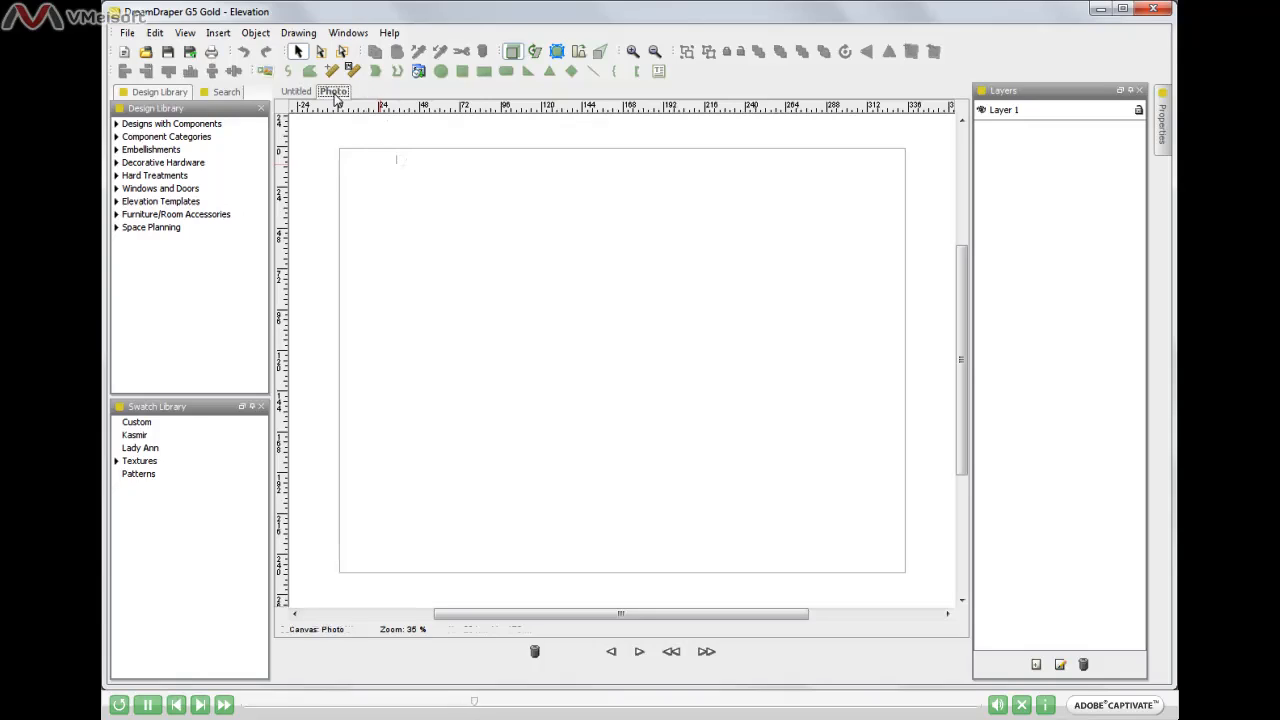
Step: Rename the canvas with the window elevation as Elevation and return to the Photo canvas
click(307, 95)
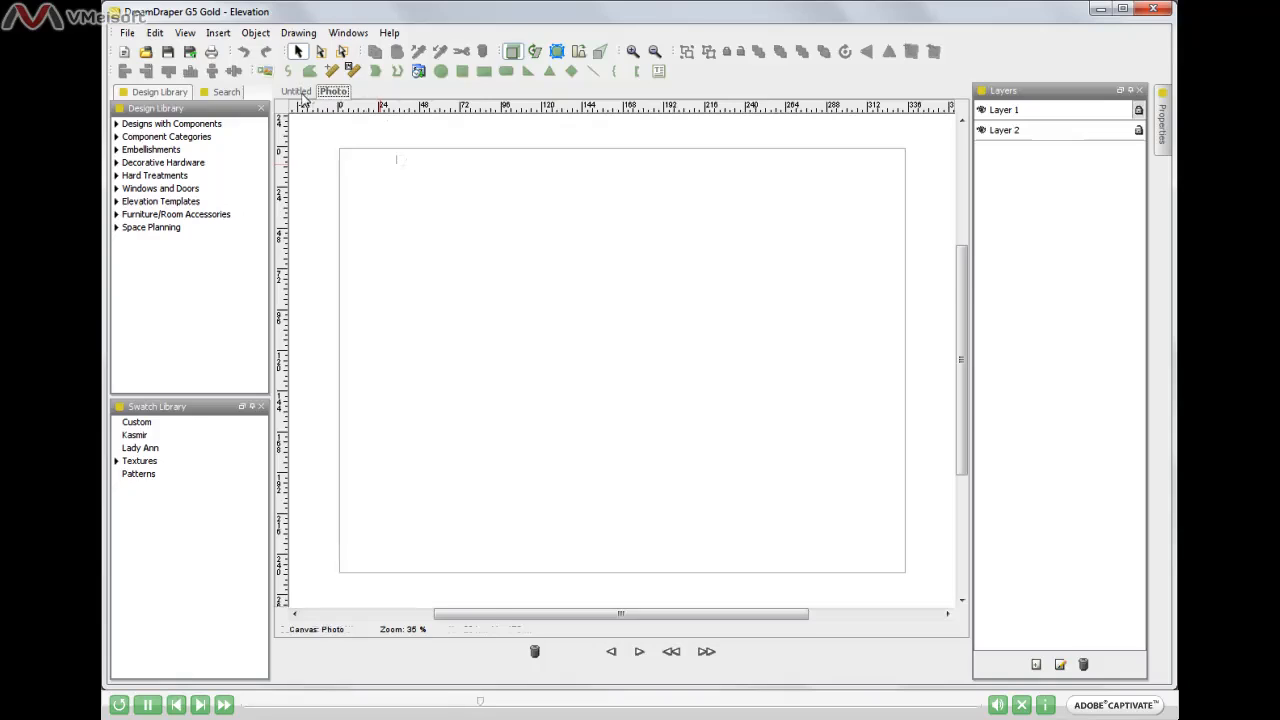
click(305, 93)
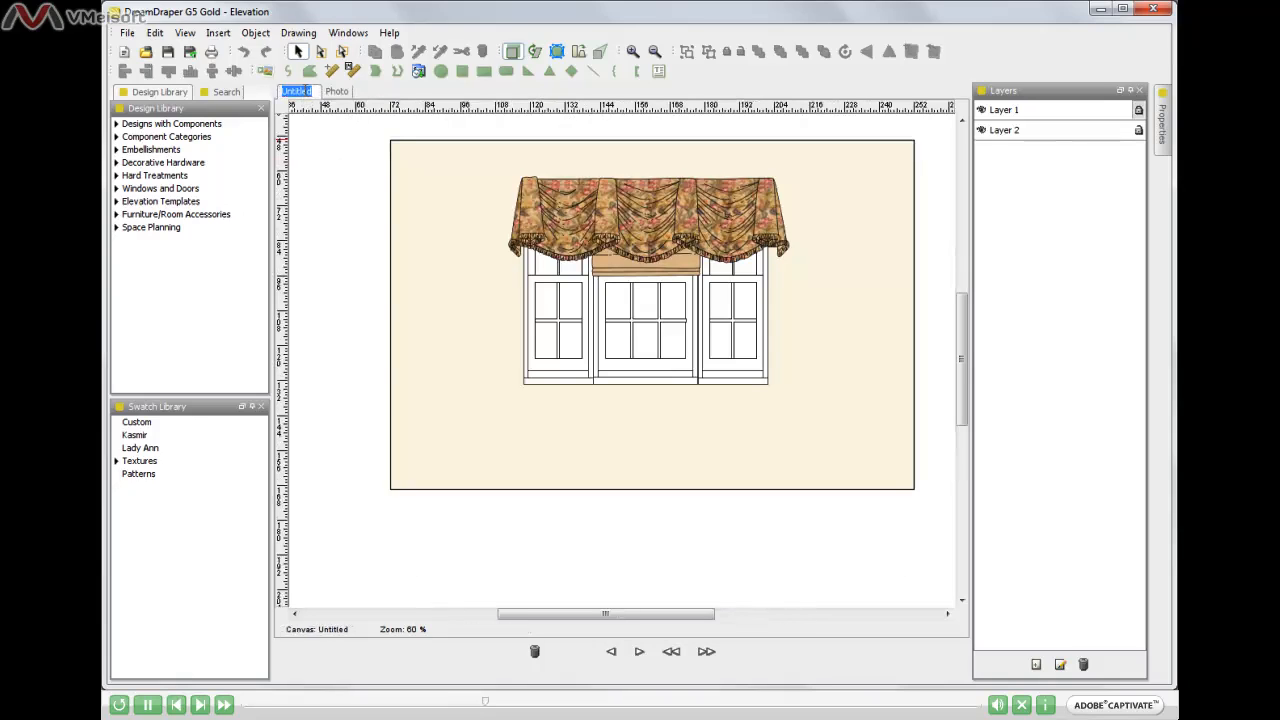
text(Elevation)
key(Return)
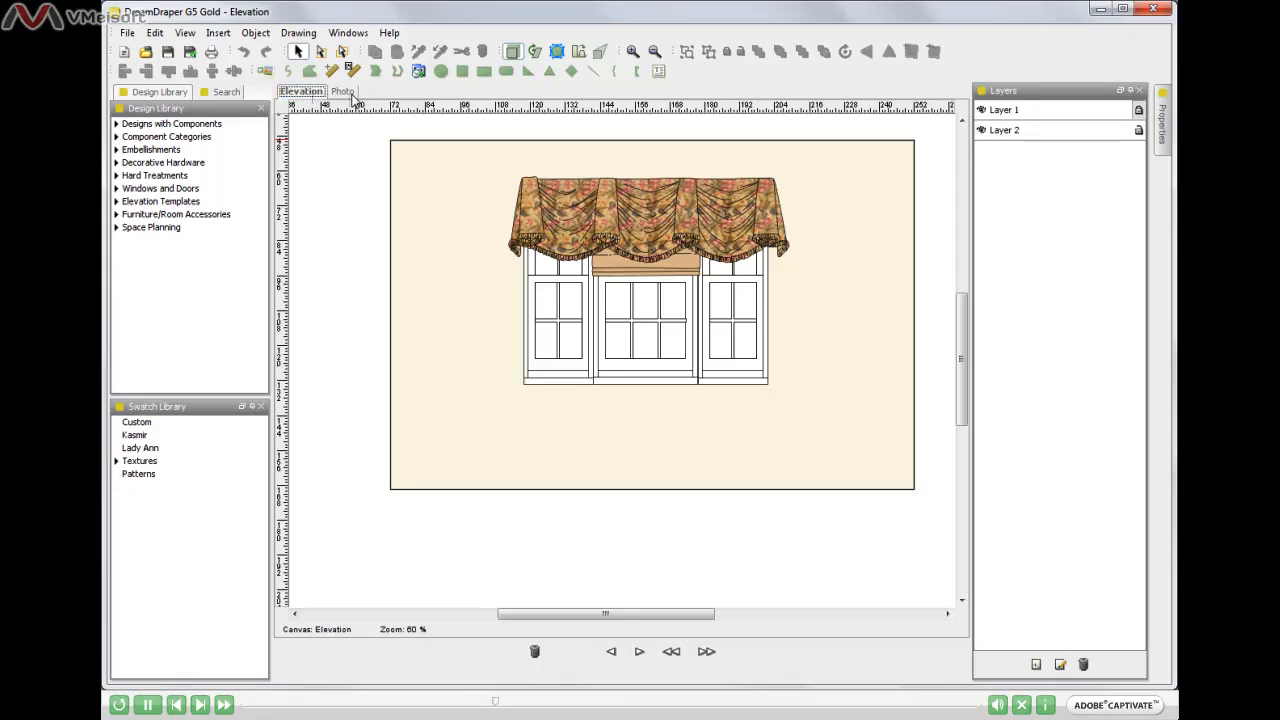
click(350, 95)
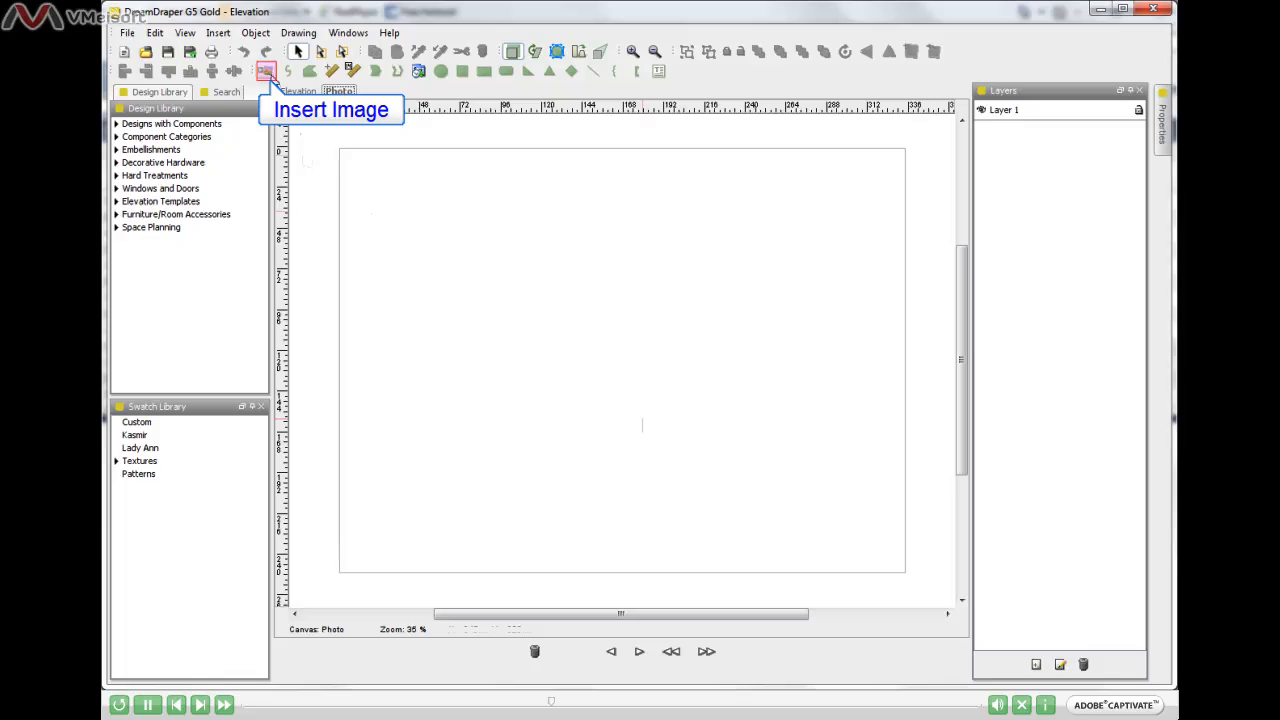
right_click(370, 190)
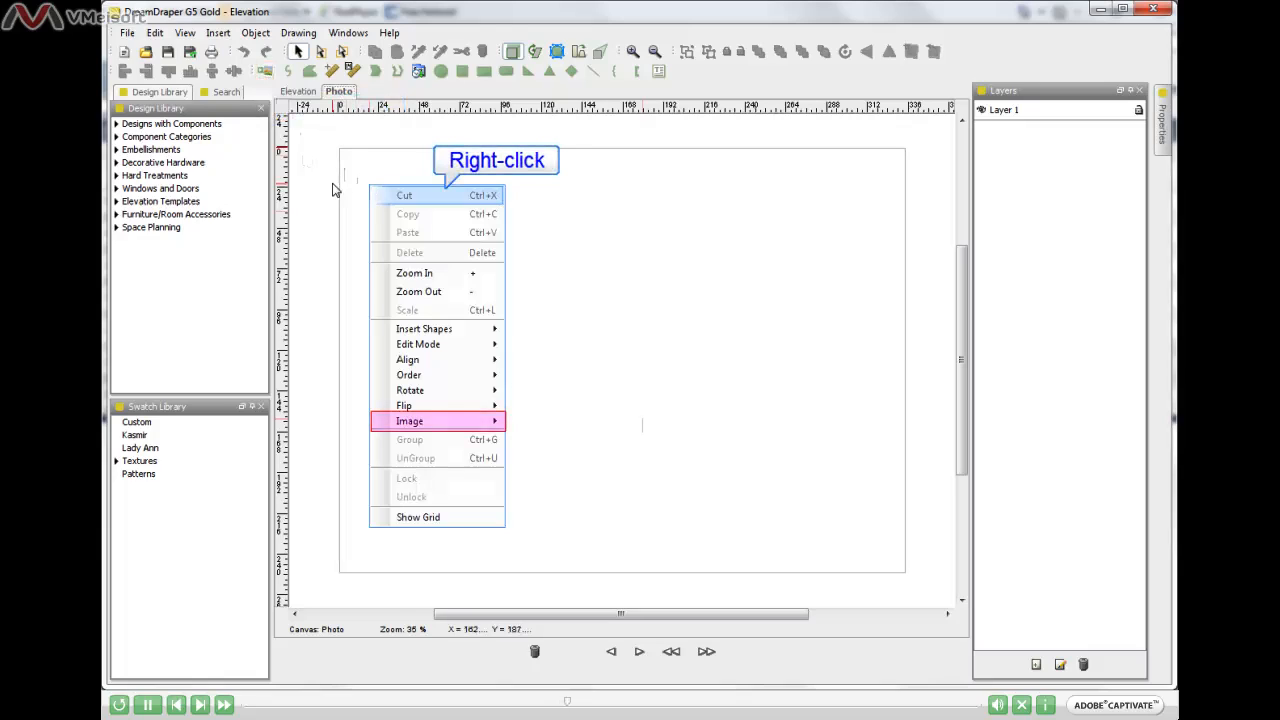
click(214, 33)
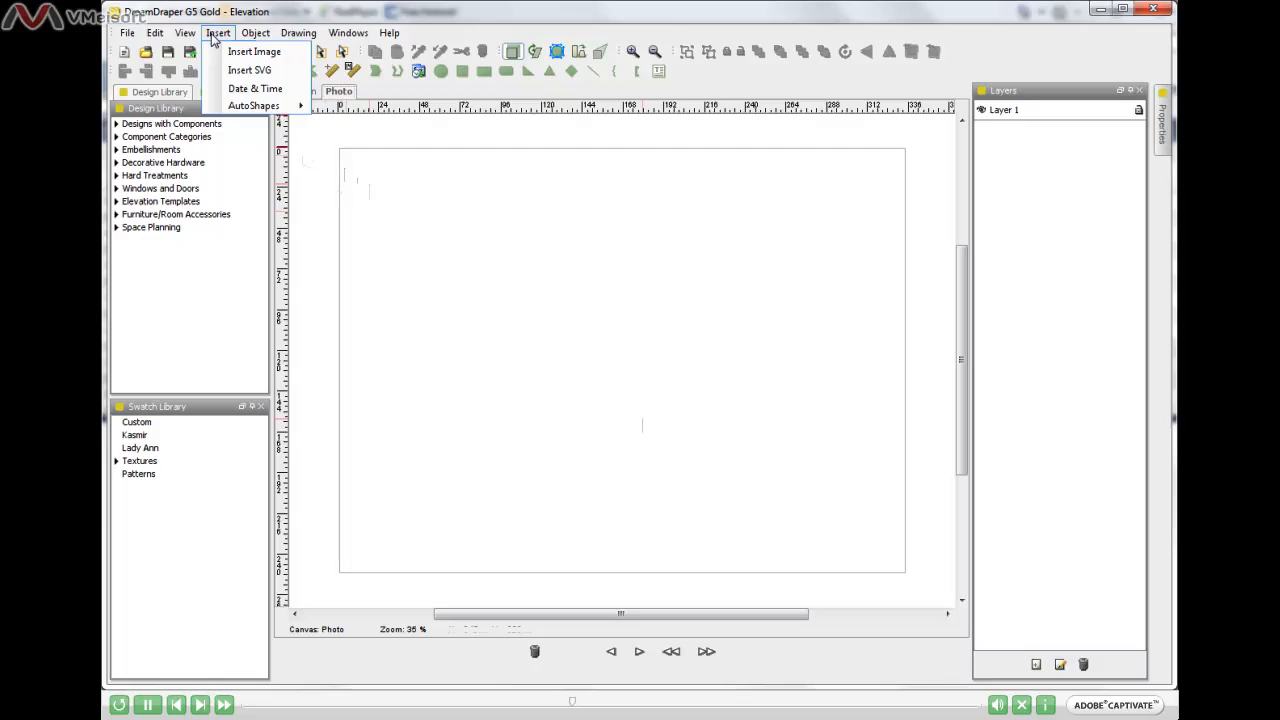
click(337, 144)
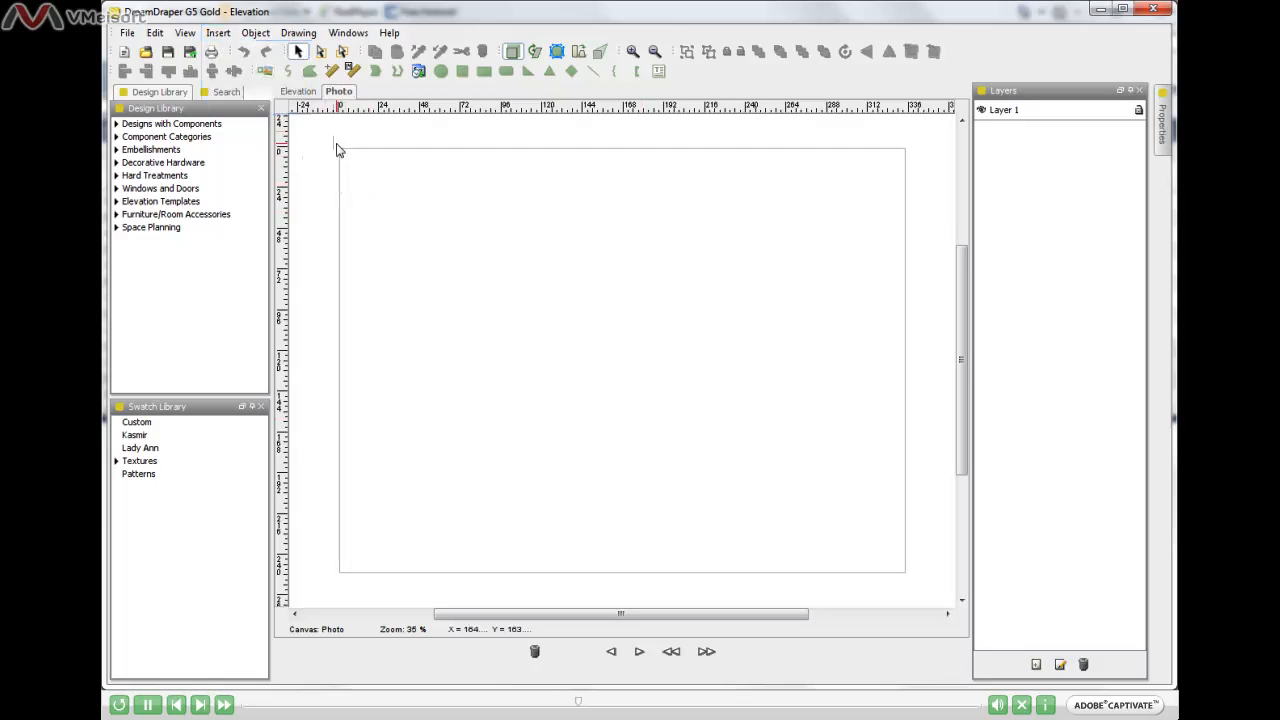
Step: Insert the image photo-double-hung.jpg from the Photos folder onto the Photo canvas
click(268, 71)
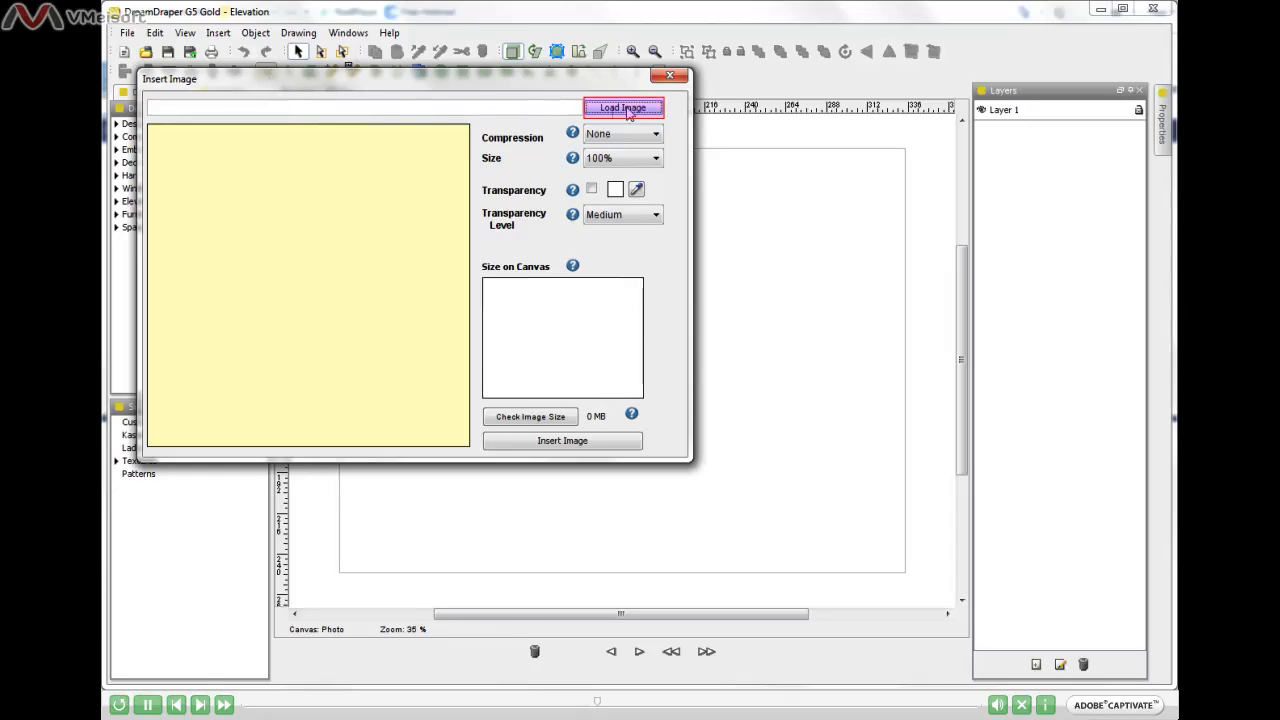
click(625, 108)
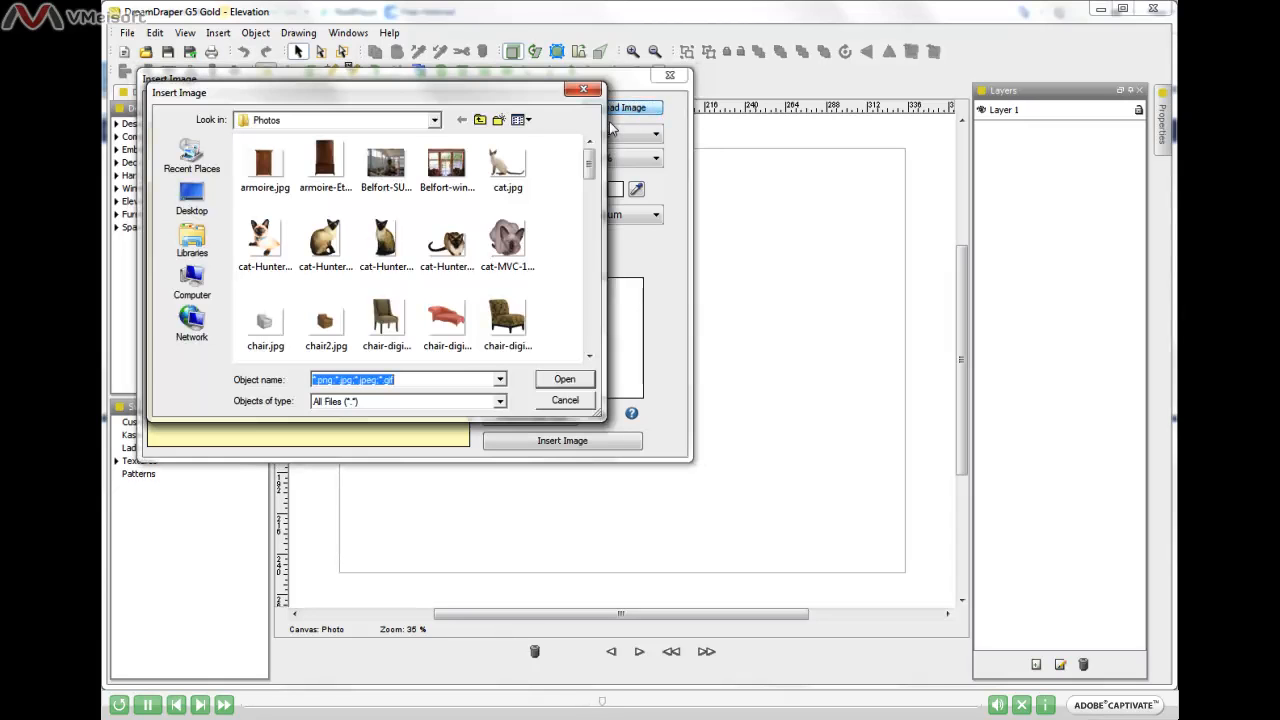
drag(591, 166, 584, 273)
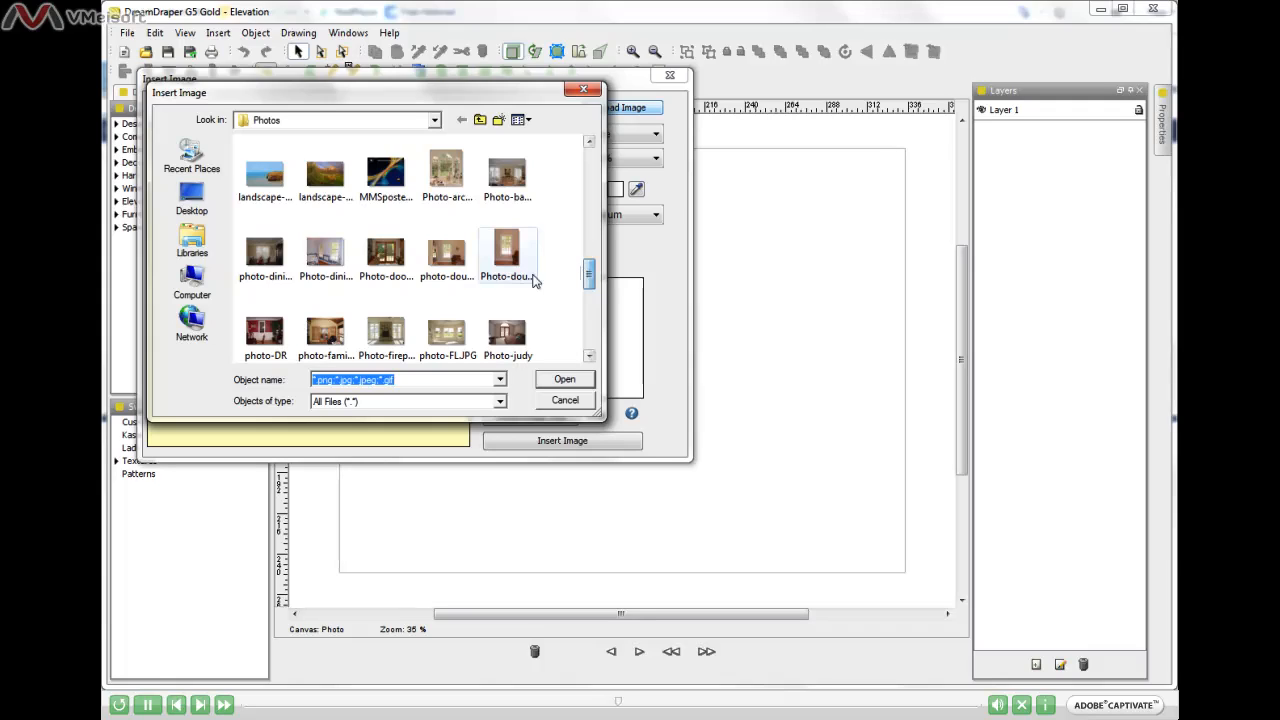
click(452, 258)
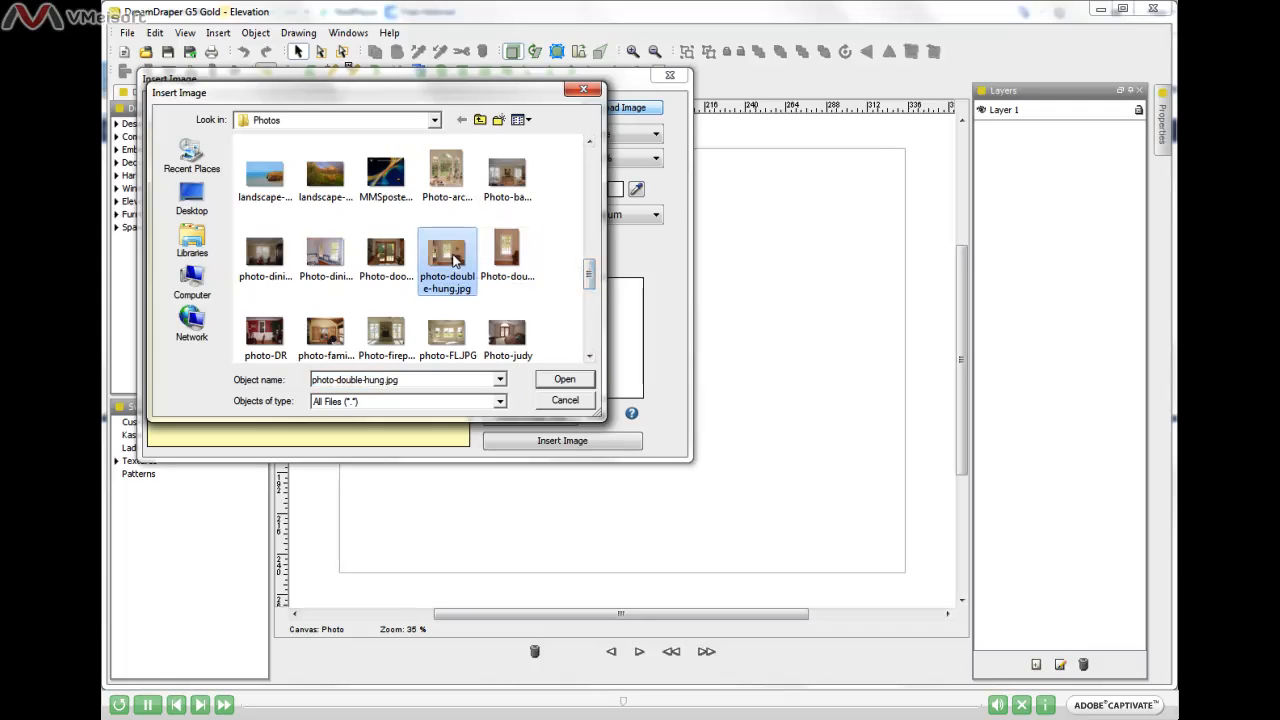
click(565, 381)
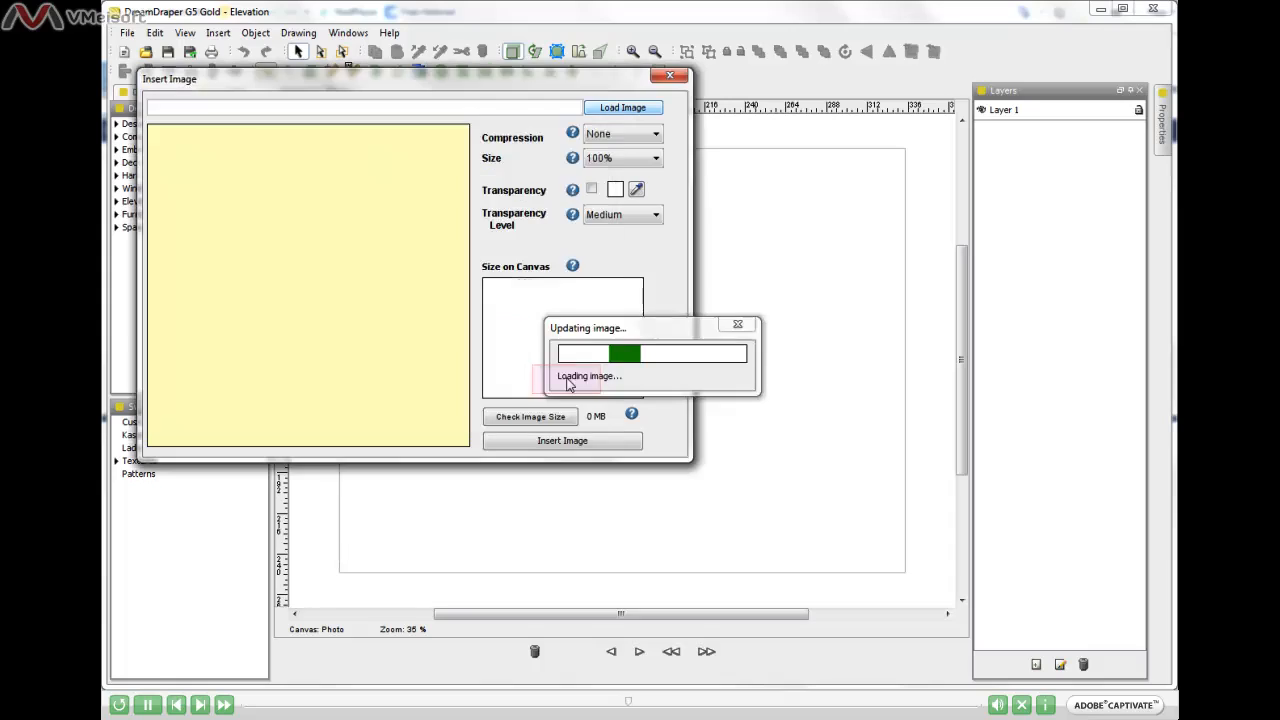
click(605, 449)
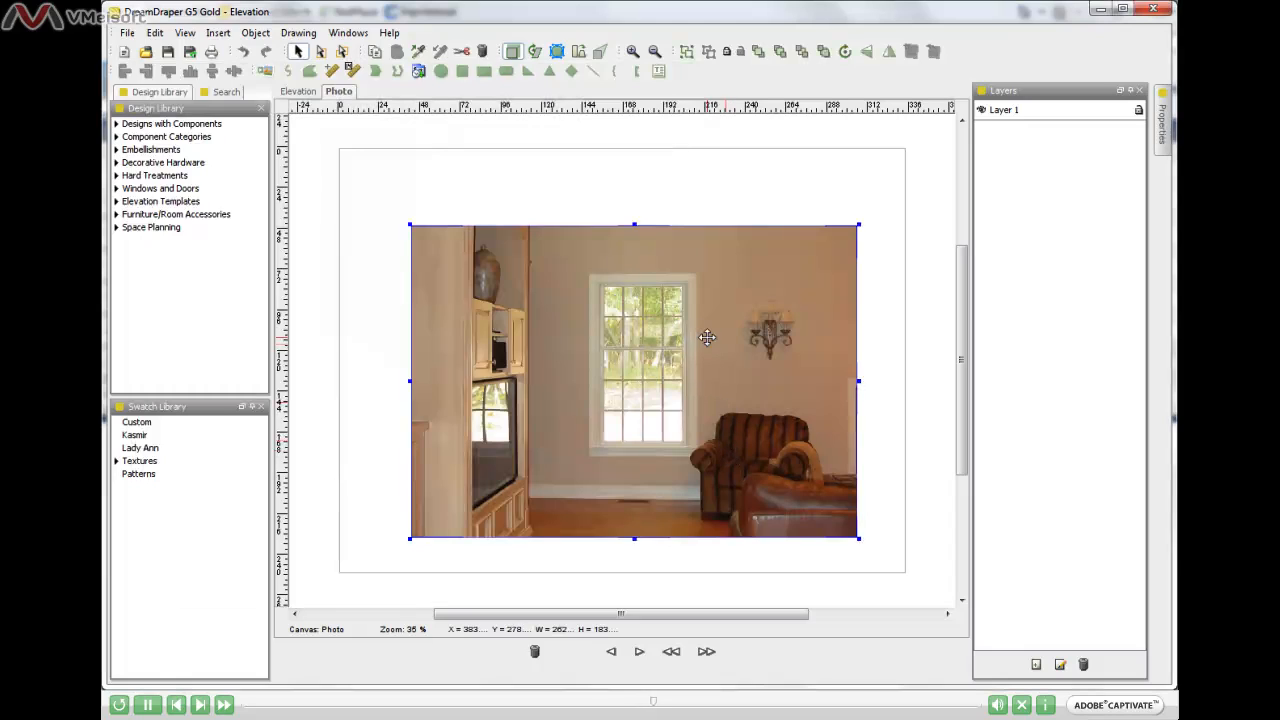
Step: Move the room photo to the canvas's upper-left corner and enlarge it to about 324 wide by 226 high
drag(707, 338, 636, 262)
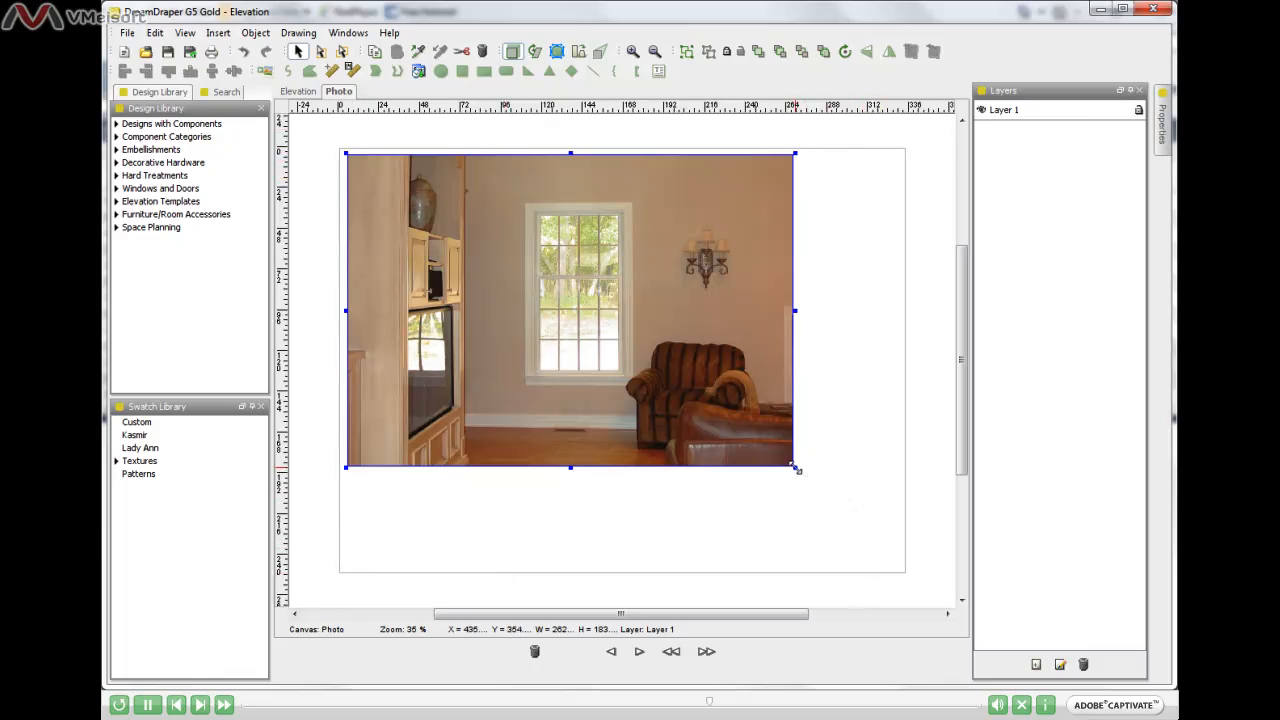
drag(802, 466, 897, 516)
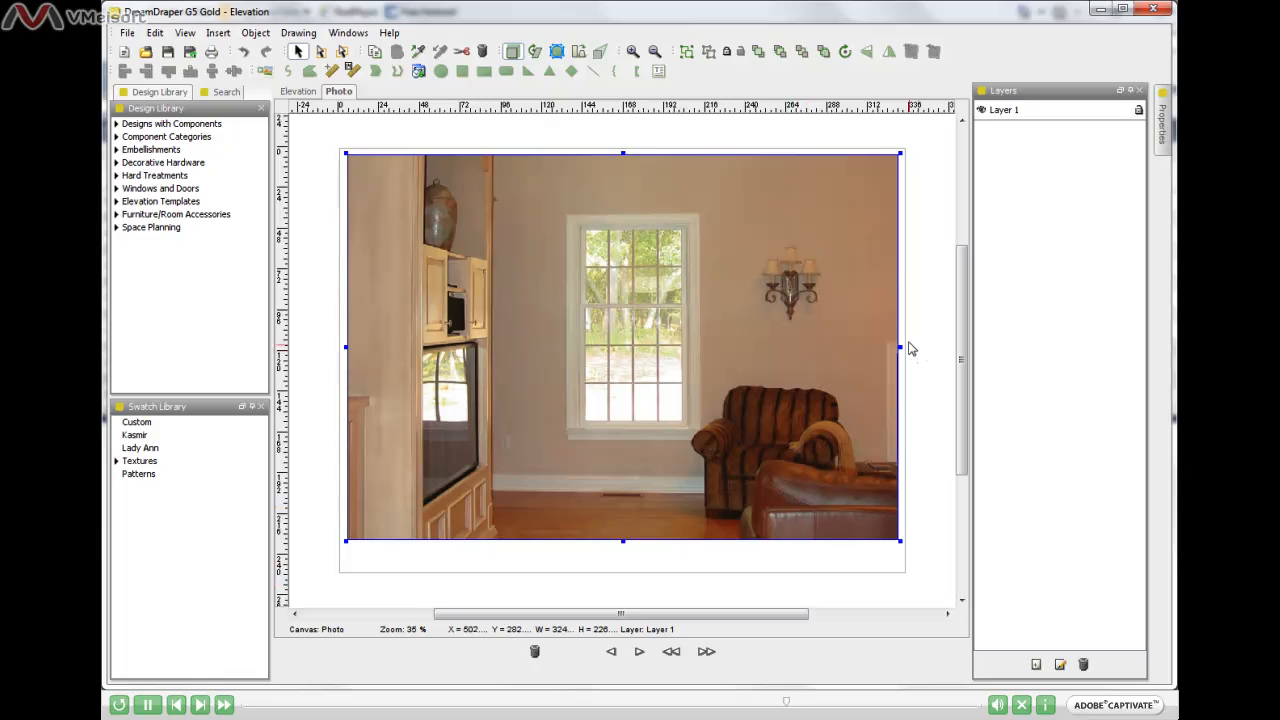
Step: Lock the room photo in place, deselect it and lock its layer, Layer 1
click(727, 54)
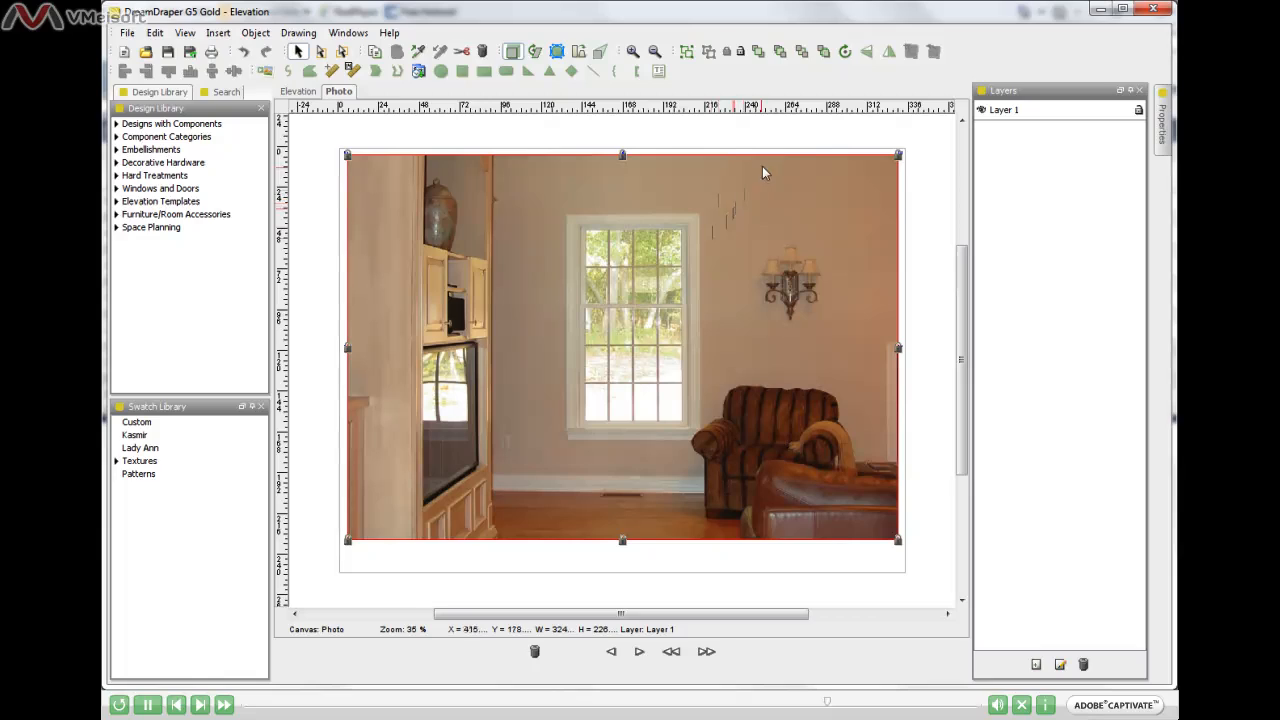
click(789, 138)
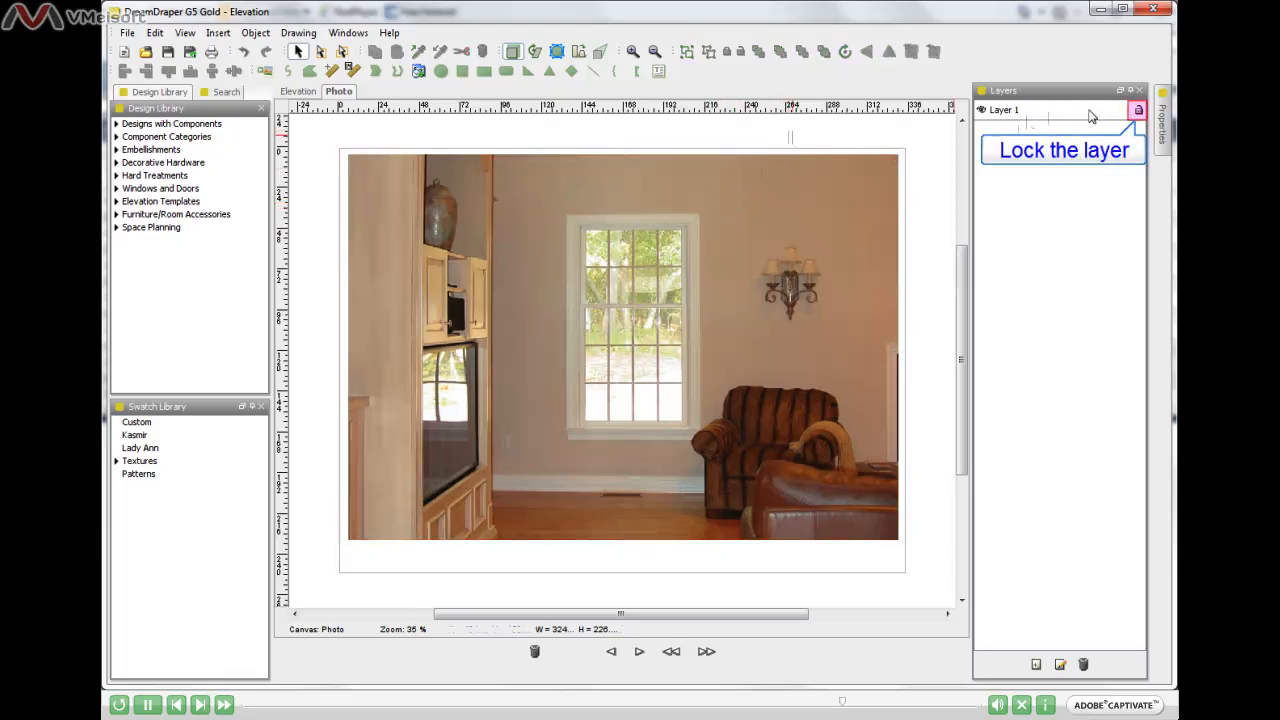
click(1138, 110)
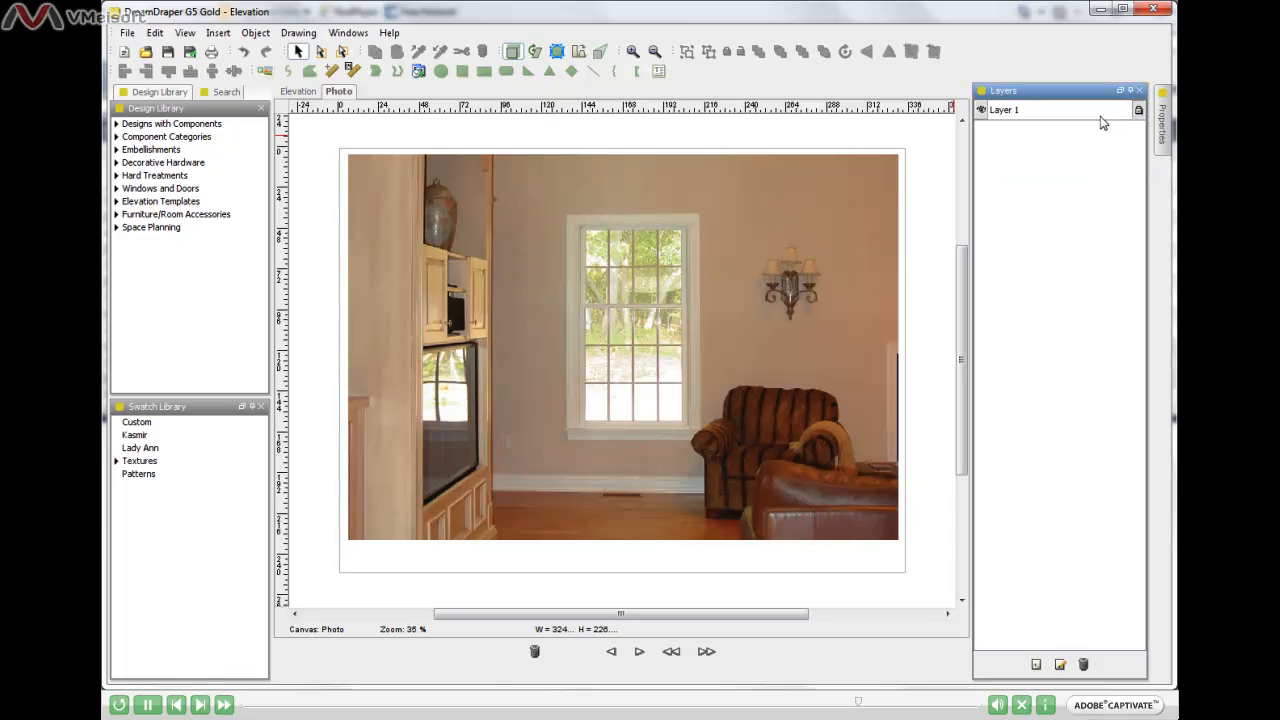
Step: Add a second layer to the Photo canvas
drag(500, 150, 542, 237)
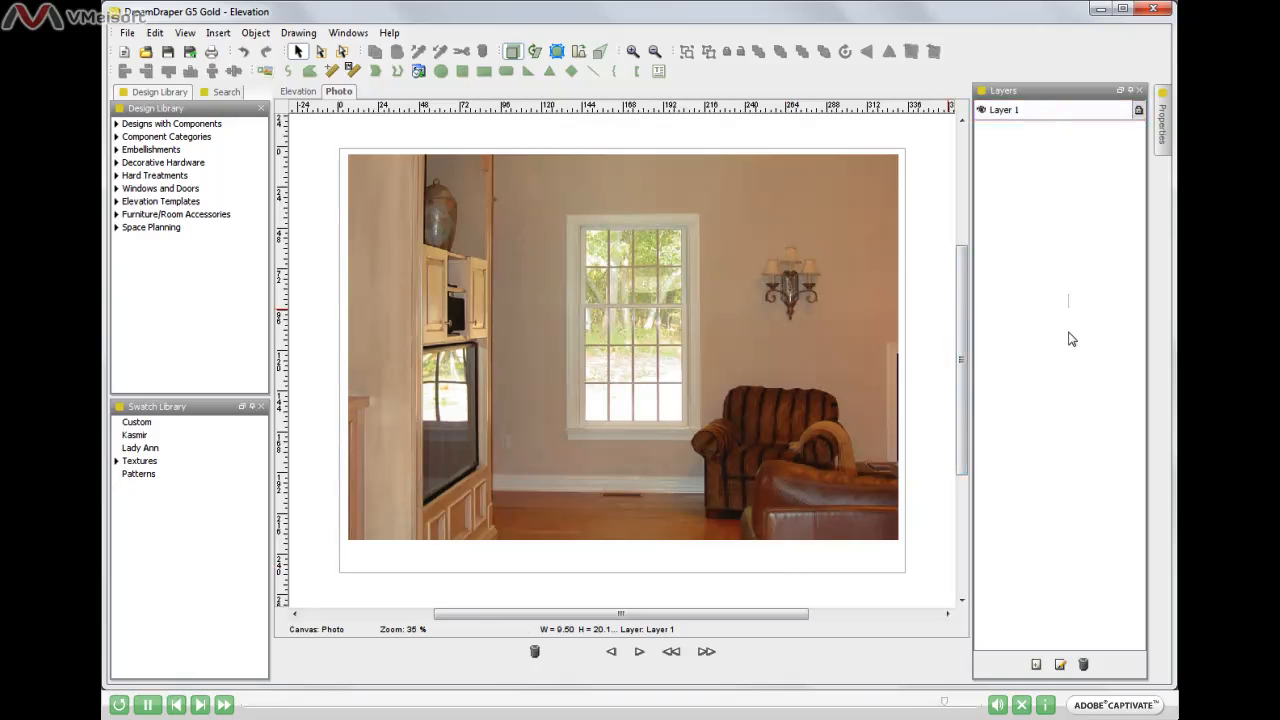
click(1036, 666)
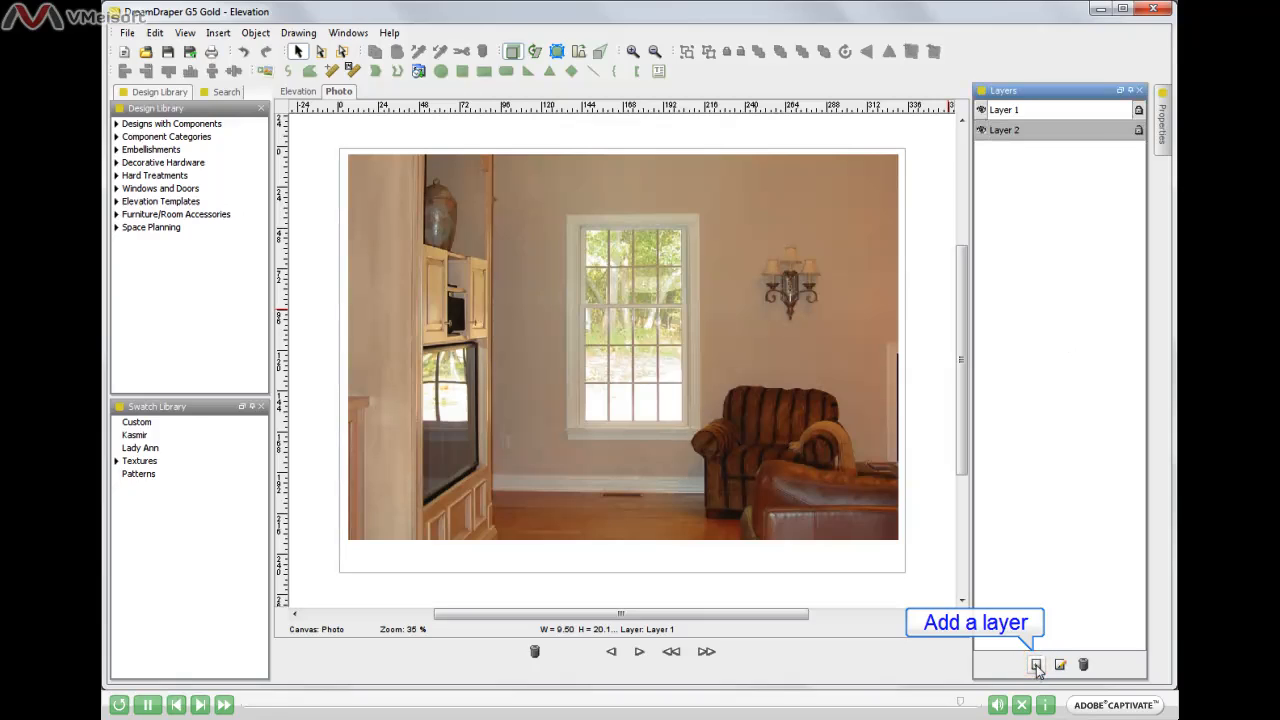